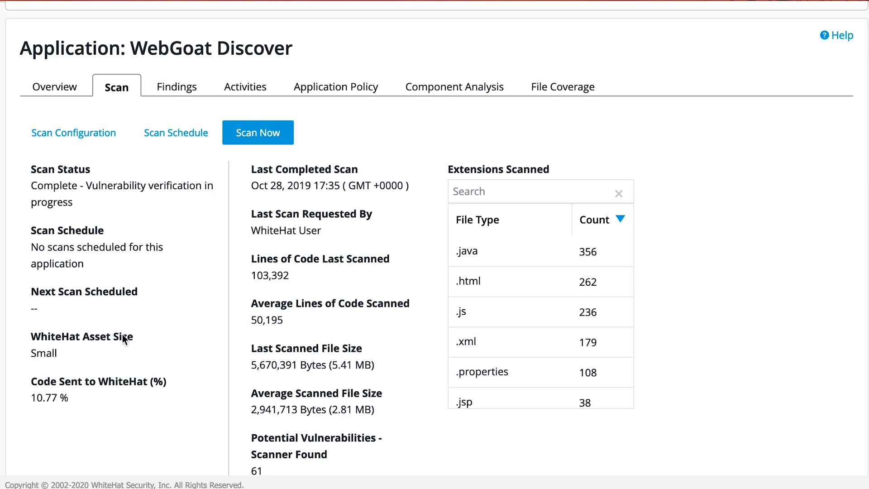
# Examine the scan details, the scanned file extensions and the scan log of the WebGoat Discover application.
pyautogui.scroll(-1, 138, 352)
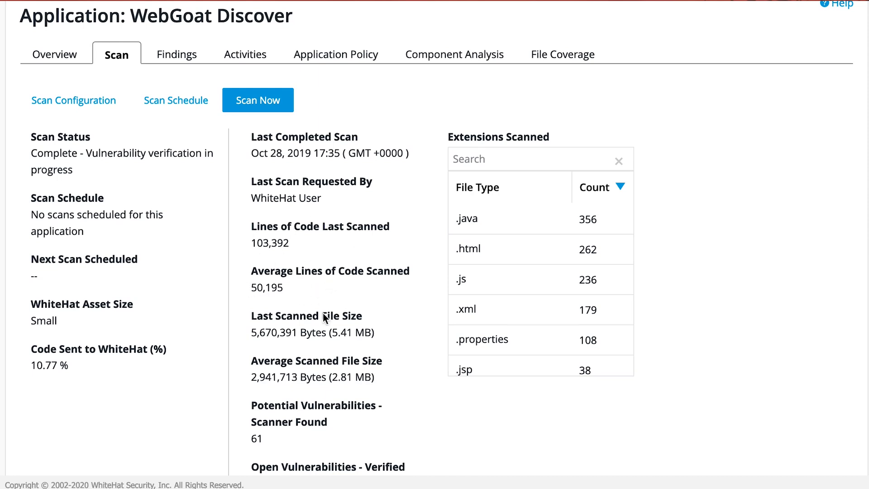
pyautogui.scroll(-3, 328, 319)
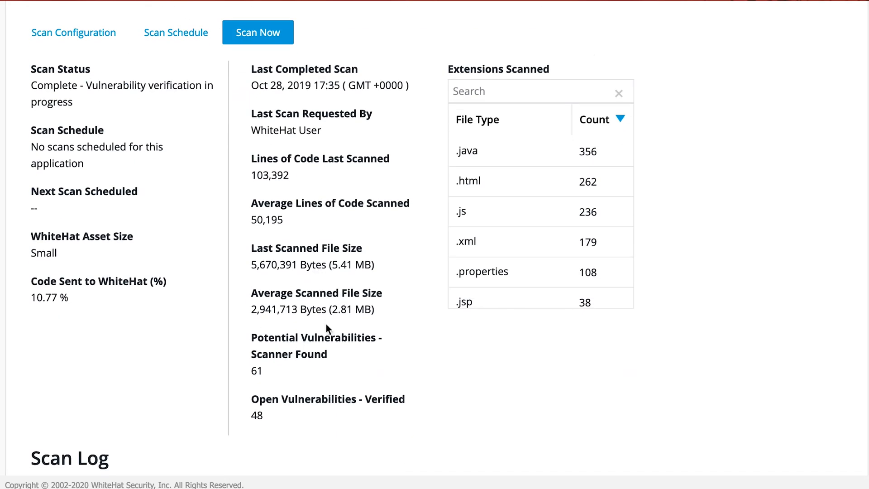
pyautogui.scroll(-1, 331, 347)
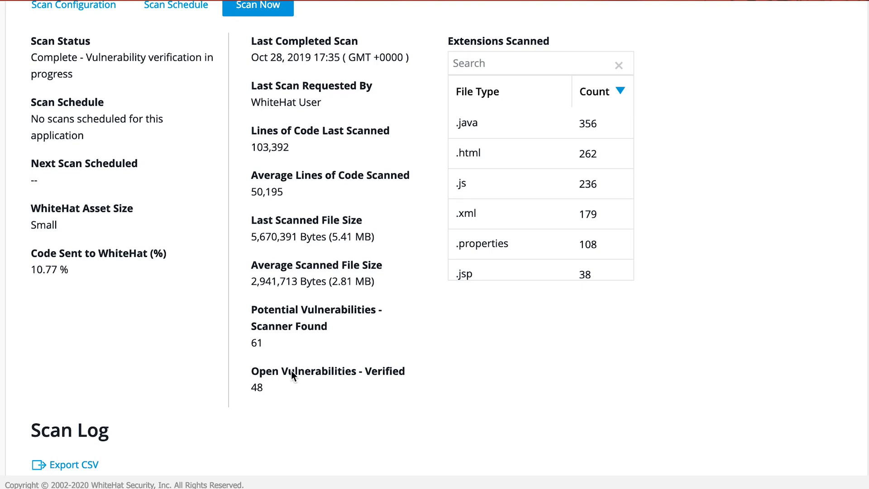
pyautogui.scroll(1, 328, 337)
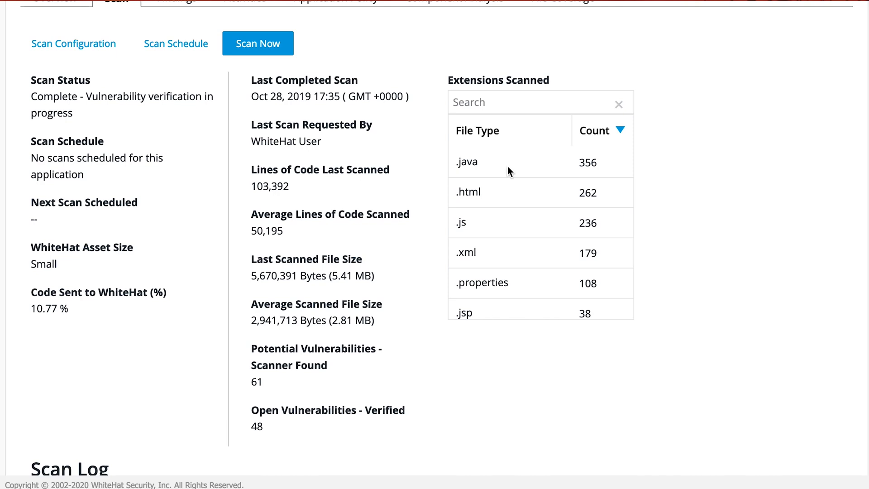
pyautogui.scroll(-2, 514, 231)
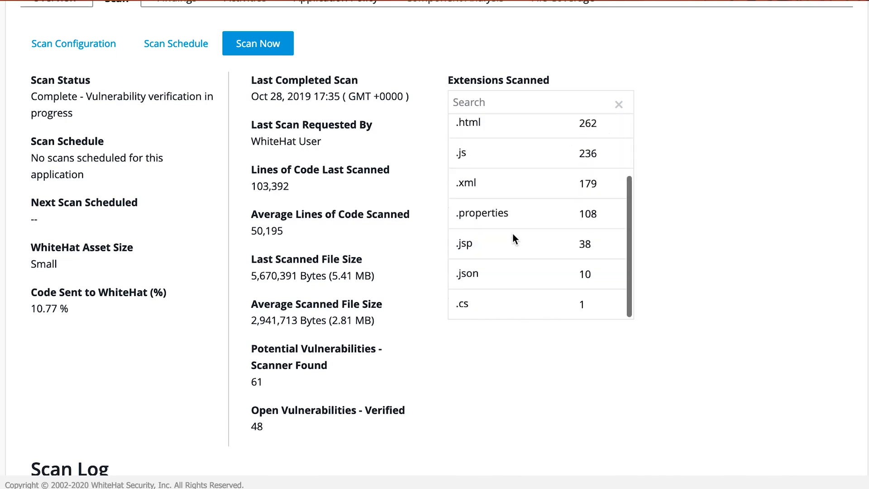
pyautogui.scroll(2, 514, 238)
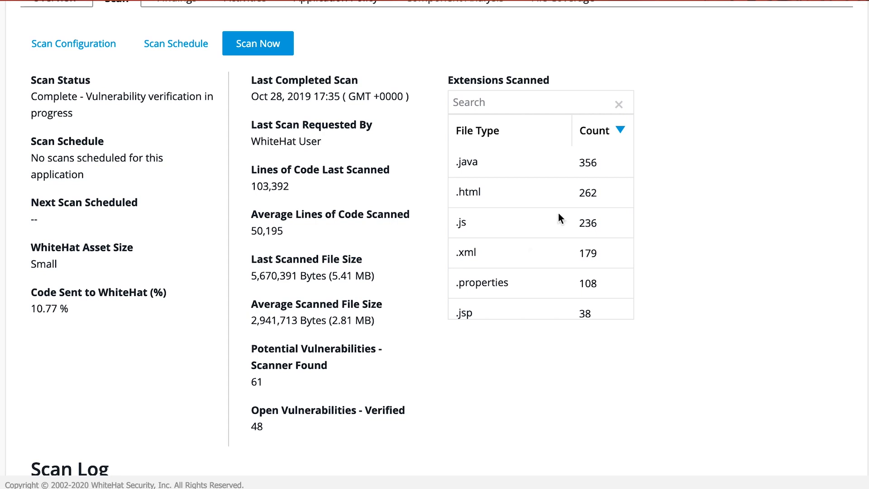
pyautogui.scroll(1, 505, 216)
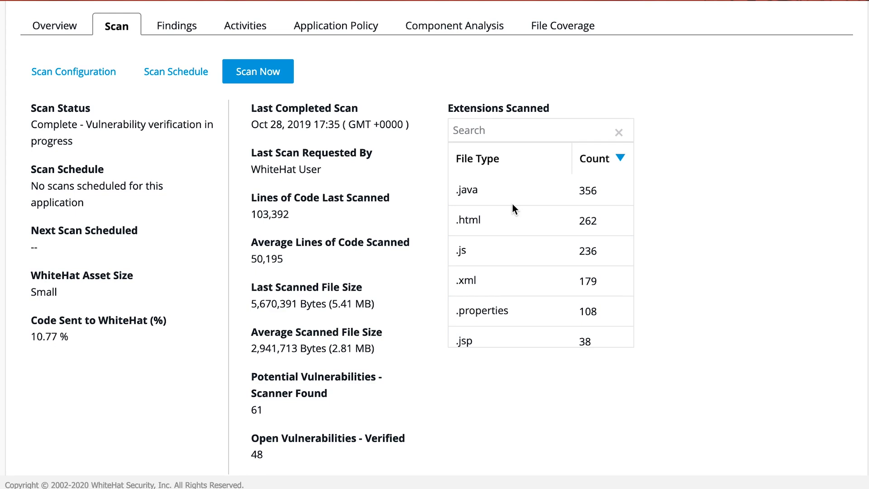
pyautogui.scroll(-10, 362, 374)
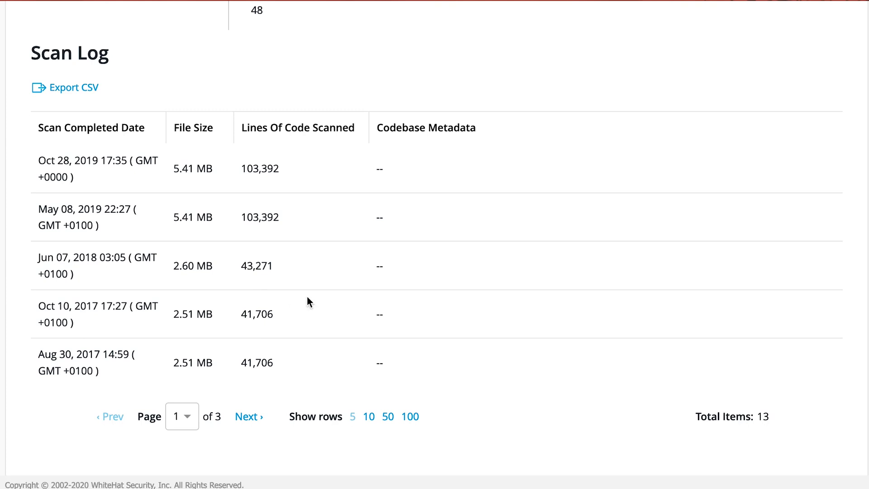
pyautogui.scroll(10, 307, 301)
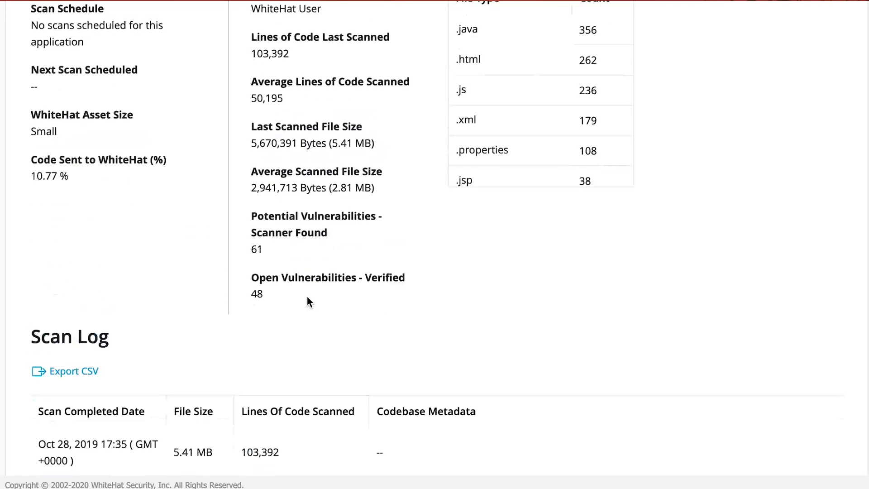
# Open WebGoat Discover's scan configuration and review the available scan profiles, leaving the profile at Default.
pyautogui.click(87, 194)
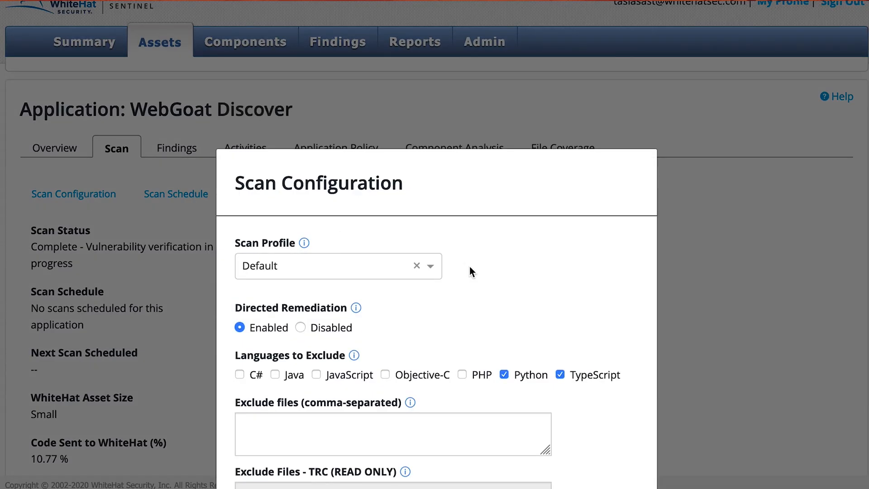
pyautogui.scroll(-4, 469, 267)
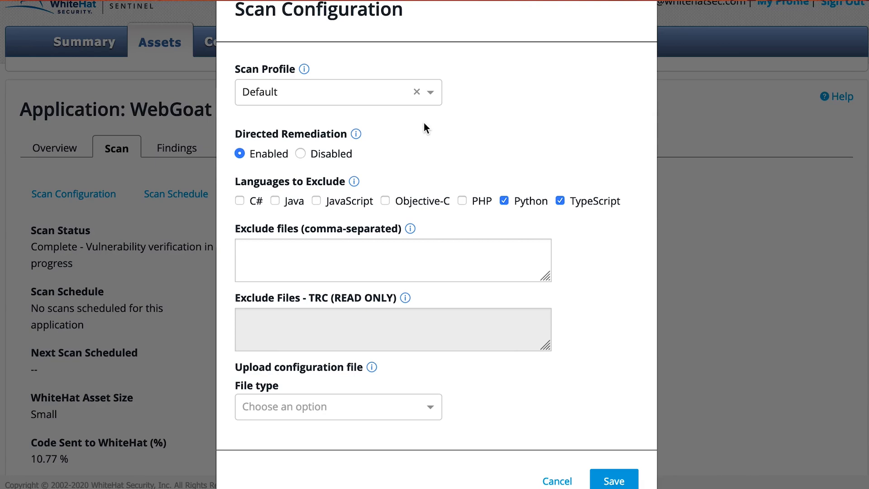
pyautogui.click(432, 93)
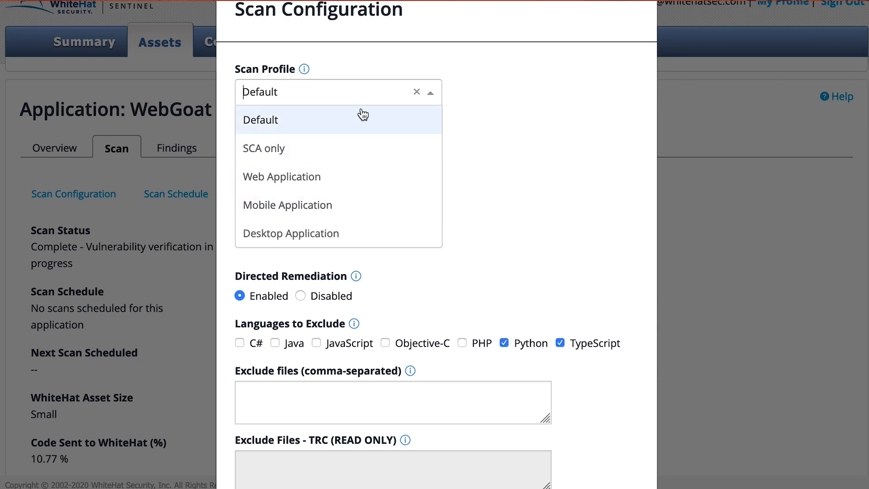
pyautogui.click(508, 146)
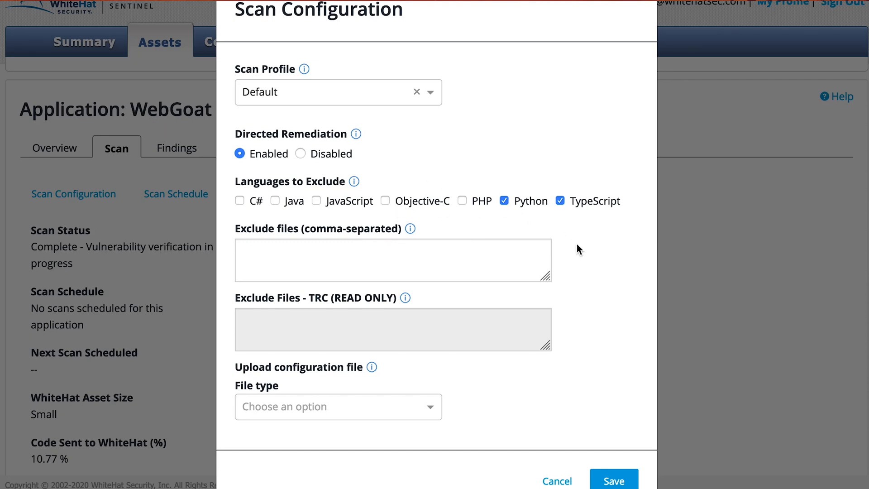
# Review the file types offered for uploading a configuration file, and close the scan configuration without saving.
pyautogui.scroll(-2, 576, 244)
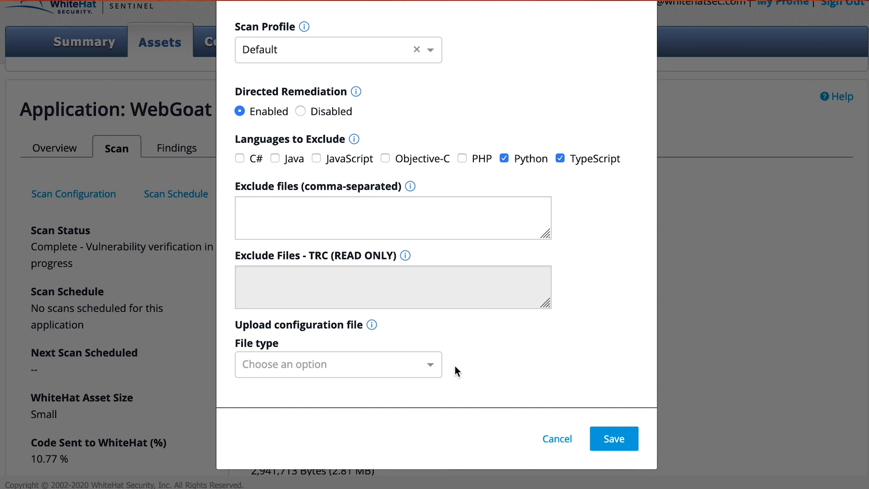
pyautogui.click(430, 366)
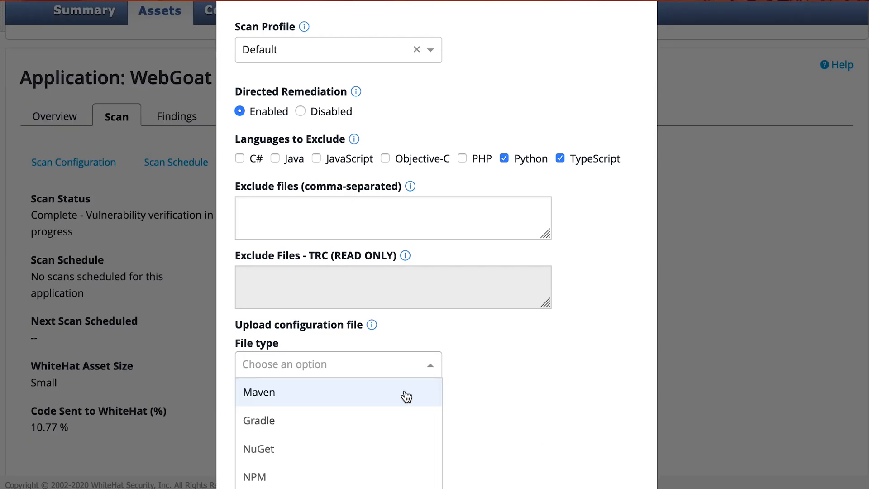
pyautogui.scroll(-2, 409, 388)
pyautogui.scroll(1, 404, 395)
pyautogui.scroll(-3, 425, 320)
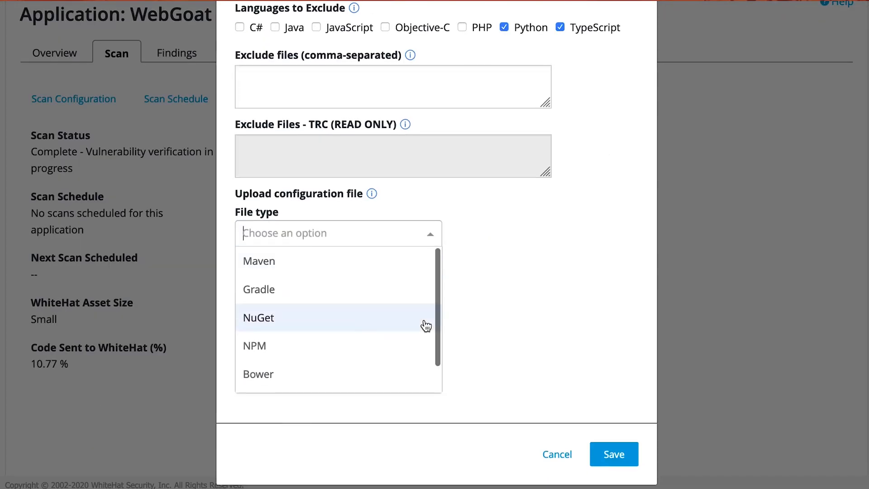
pyautogui.scroll(-1, 317, 369)
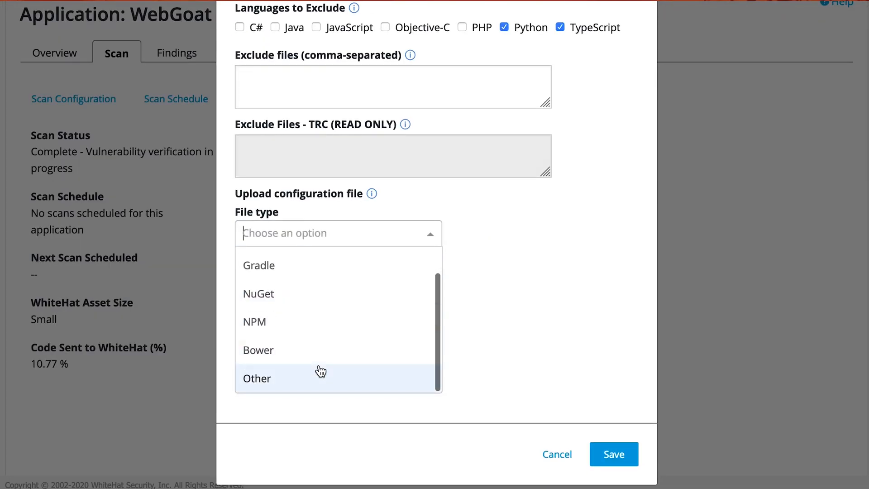
pyautogui.scroll(3, 492, 251)
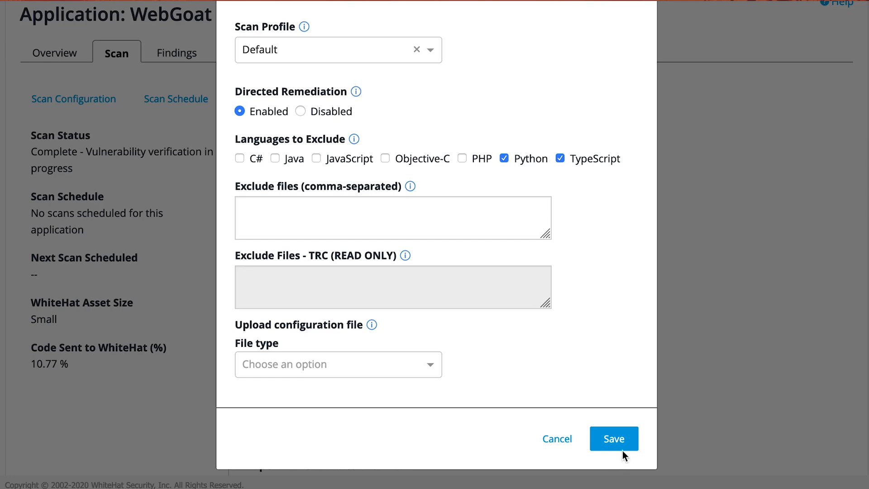
pyautogui.click(549, 443)
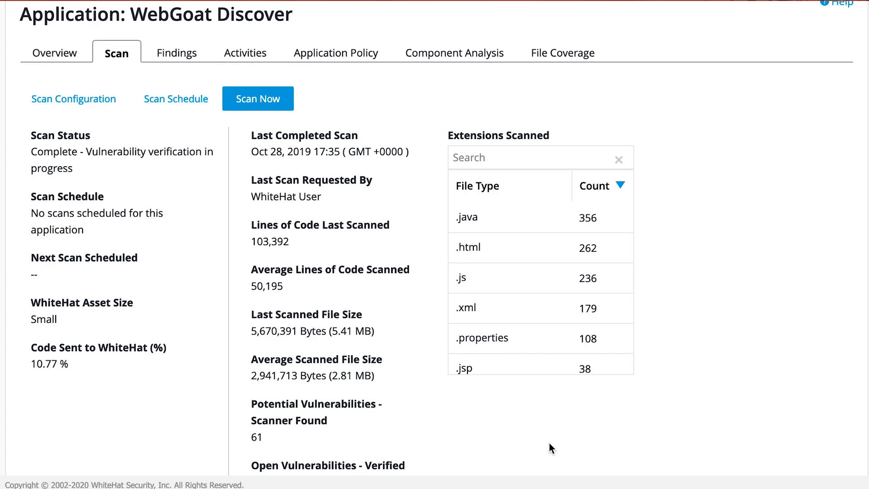
# Try the Scan Daily and Scan Weekly options in WebGoat Discover's scan schedule, and discard the changes.
pyautogui.click(185, 102)
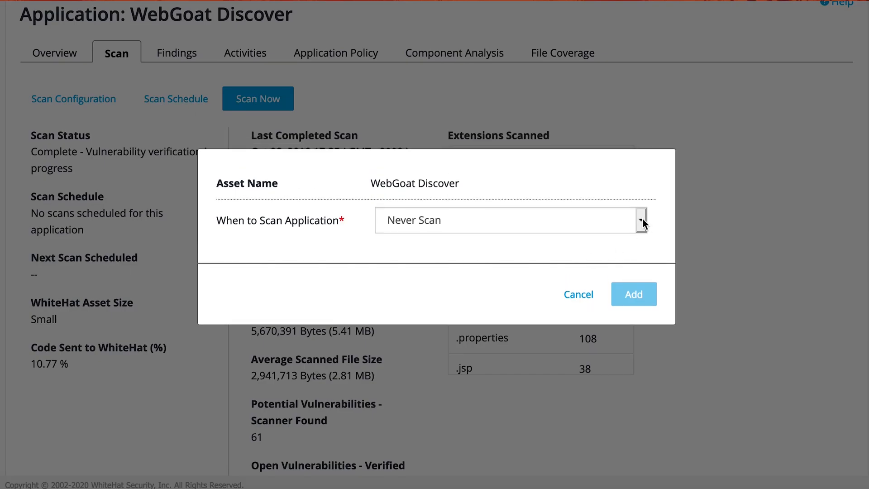
pyautogui.click(643, 219)
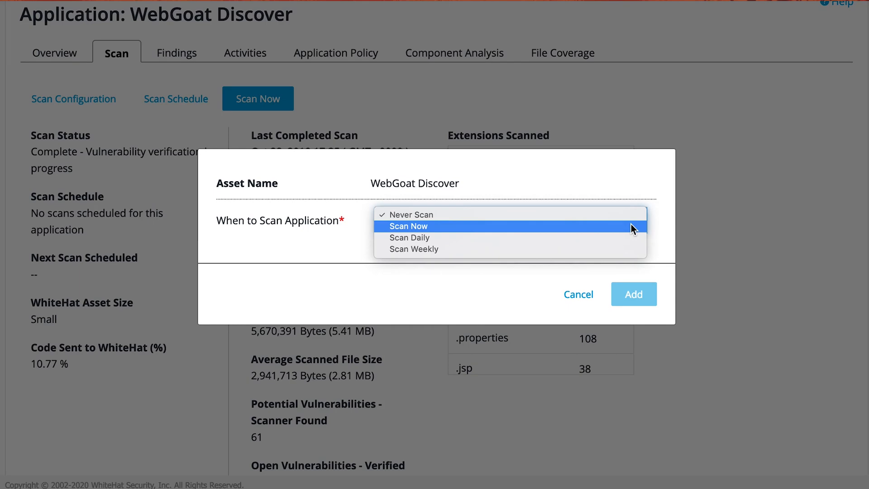
pyautogui.click(627, 237)
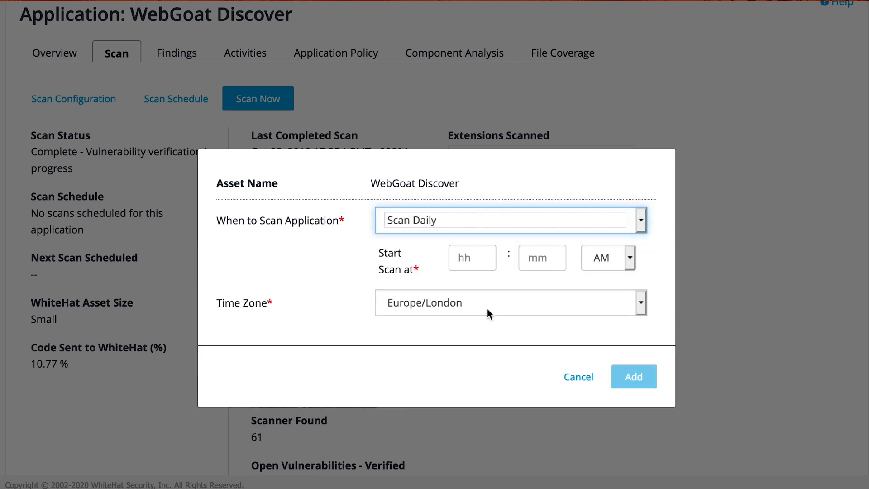
pyautogui.click(642, 222)
pyautogui.click(641, 223)
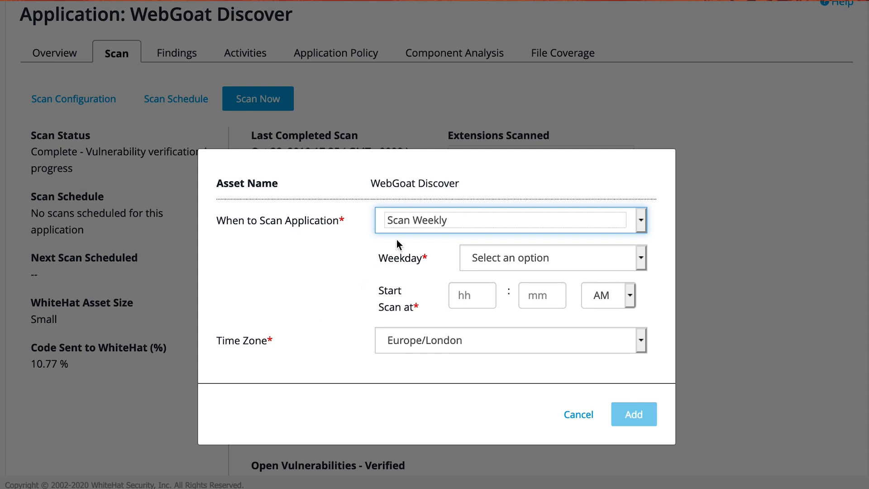
pyautogui.click(402, 221)
pyautogui.click(326, 258)
pyautogui.click(566, 226)
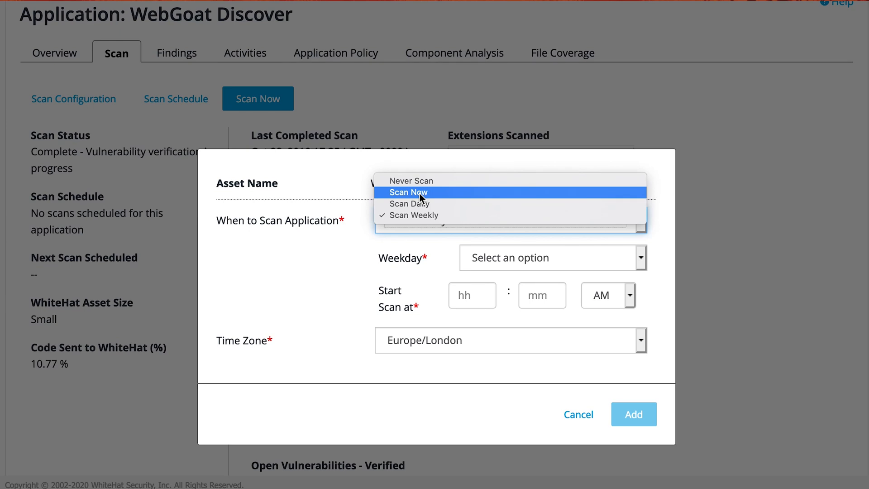
pyautogui.click(573, 417)
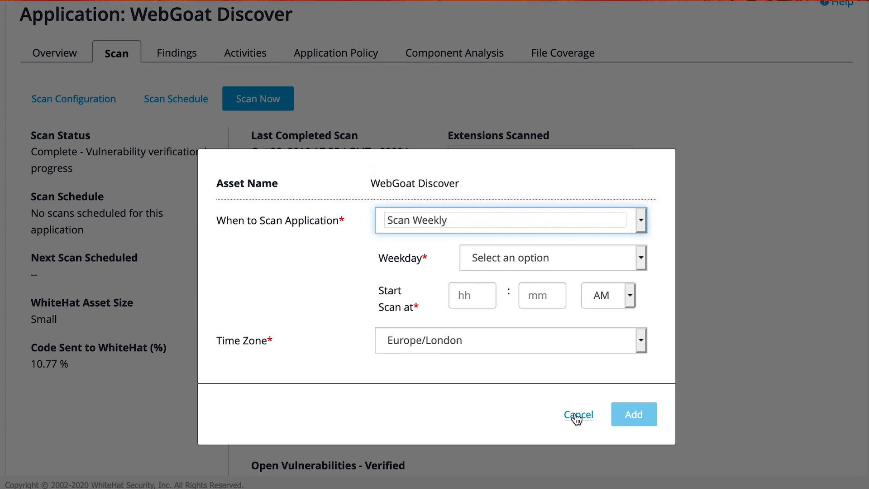
pyautogui.click(575, 417)
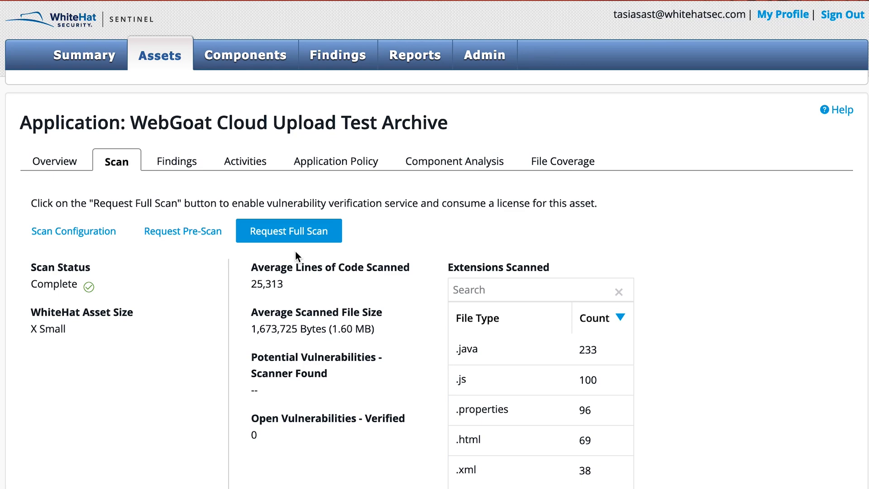
# Examine the scan details and scan request options of the WebGoat Cloud Upload Test Archive application.
pyautogui.scroll(-2, 181, 315)
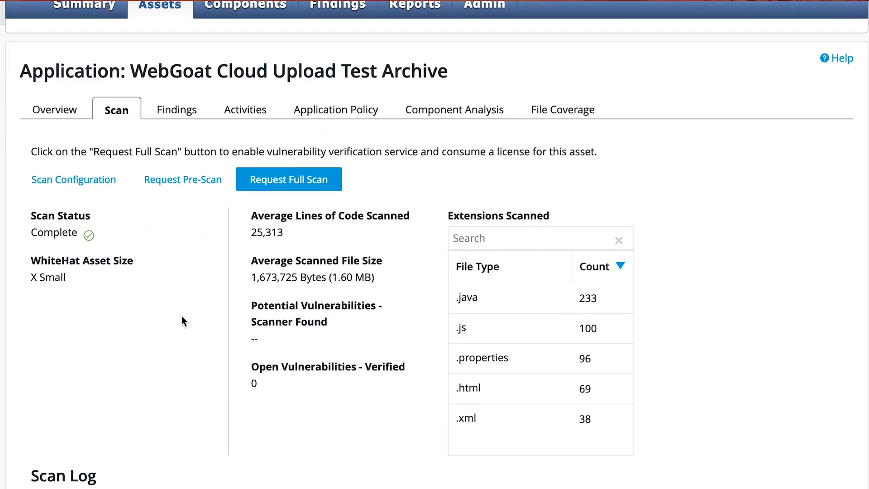
pyautogui.scroll(1, 182, 315)
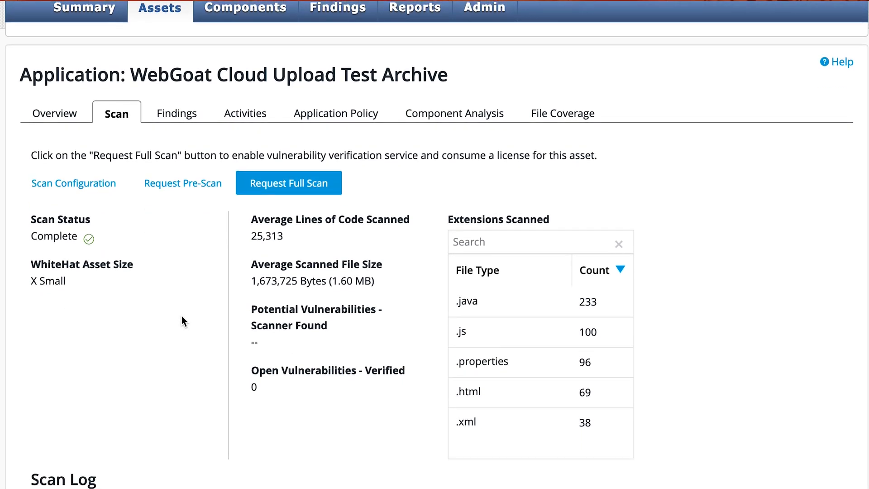